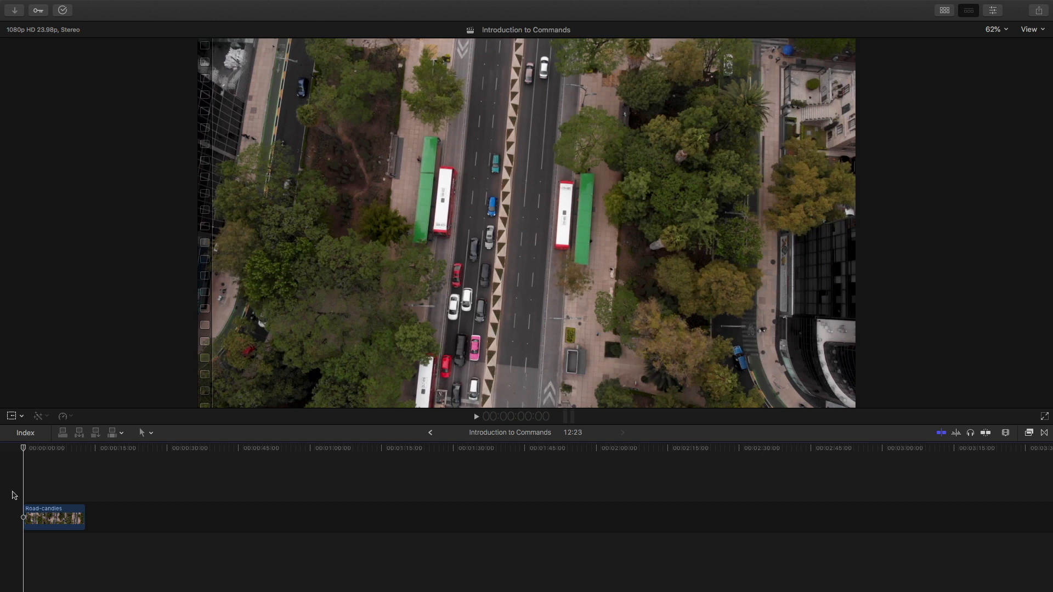
- Play the timeline, step frame by frame, and split the Road-candies clip at the playhead
key("space")
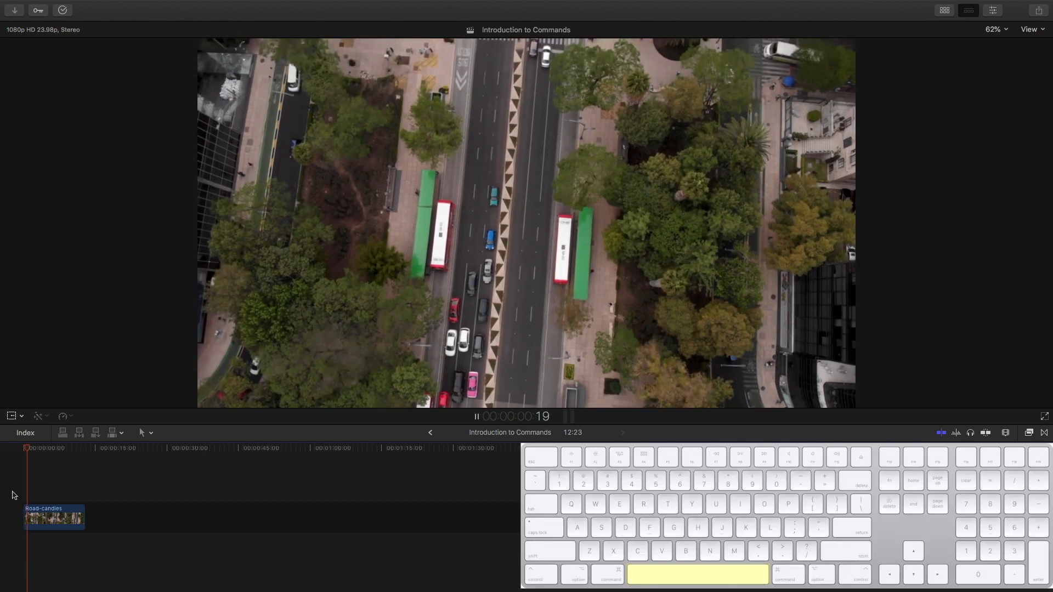
key("Right")
key("Right")
key("Right")
key("Right")
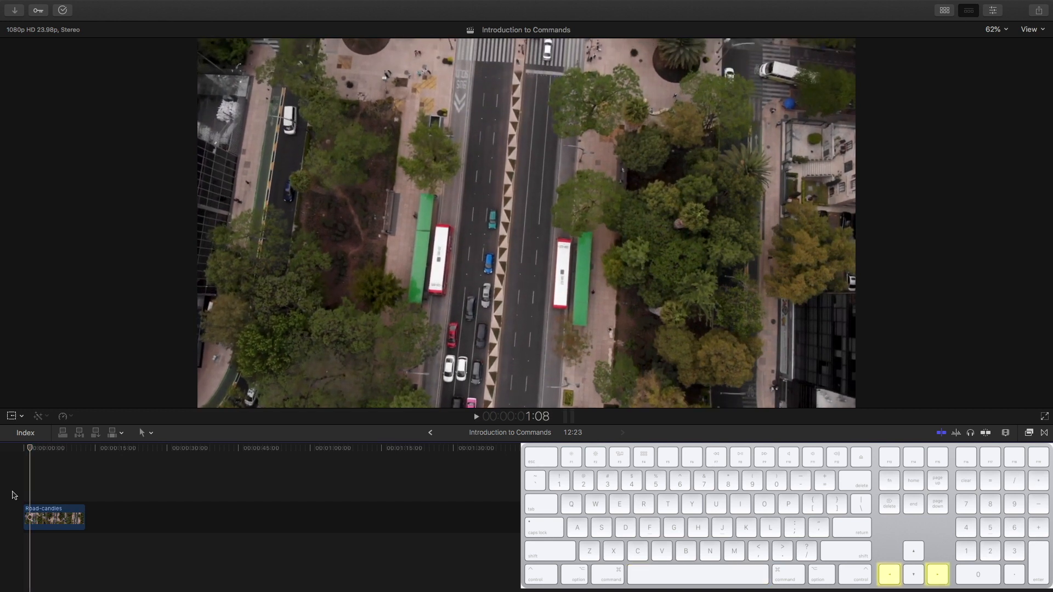
key("Left")
key("Left")
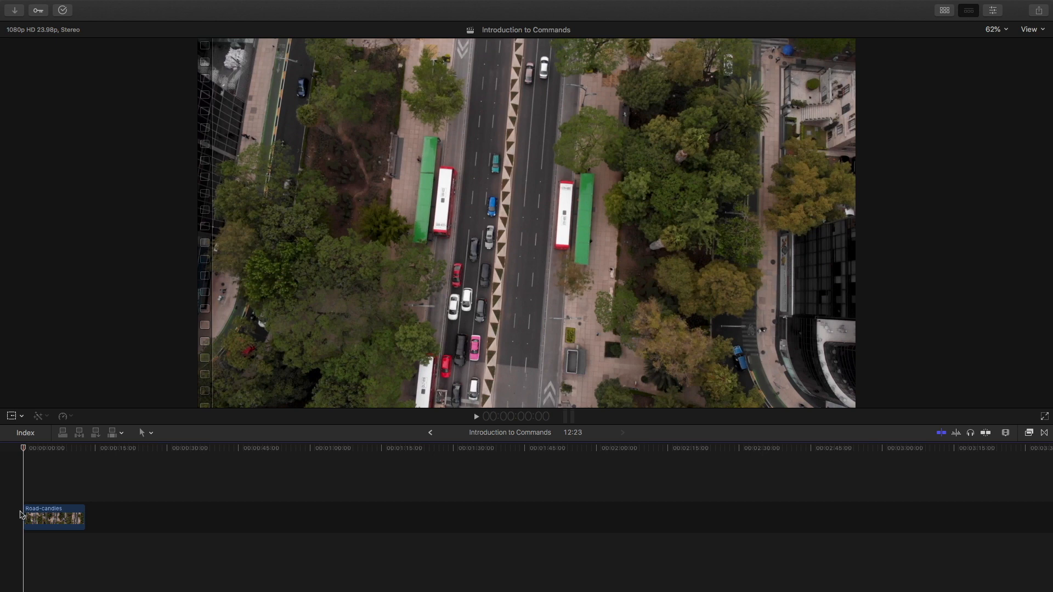
left_click(48, 516)
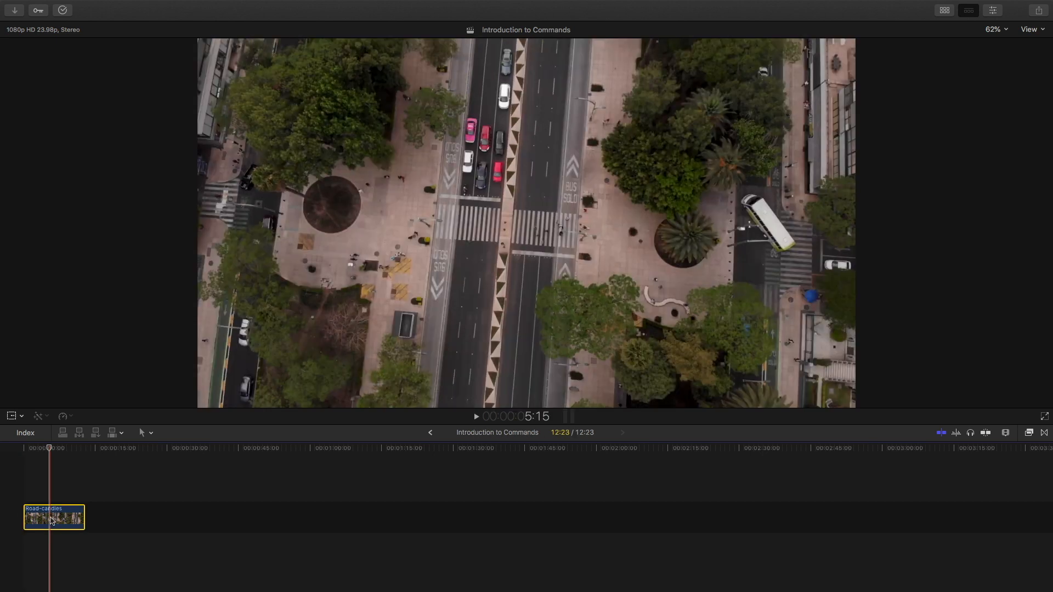
key("super+b")
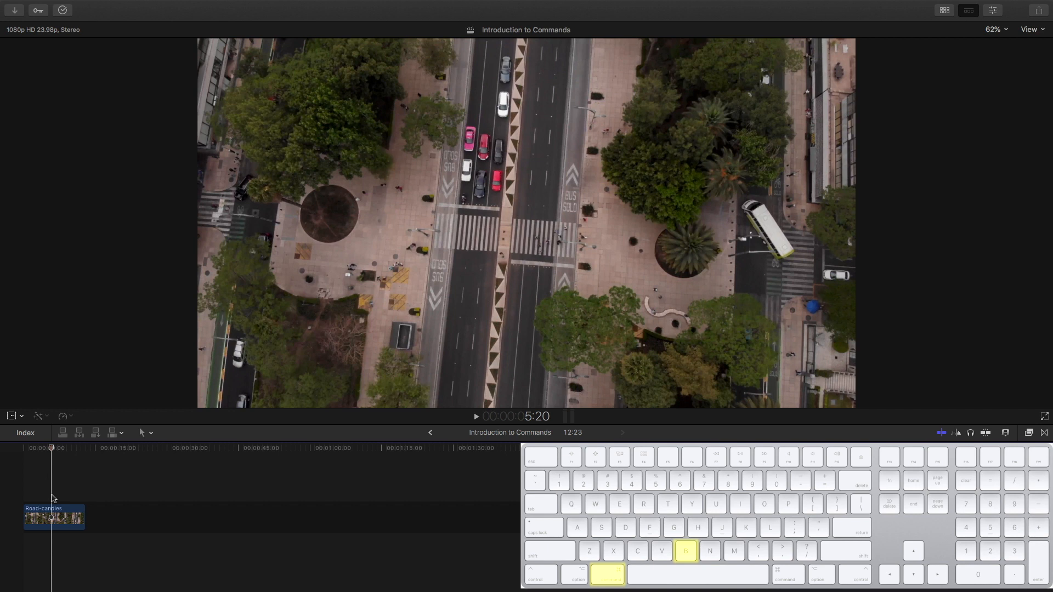
- Cut the Road-candies clip at several chosen points
left_click(55, 517)
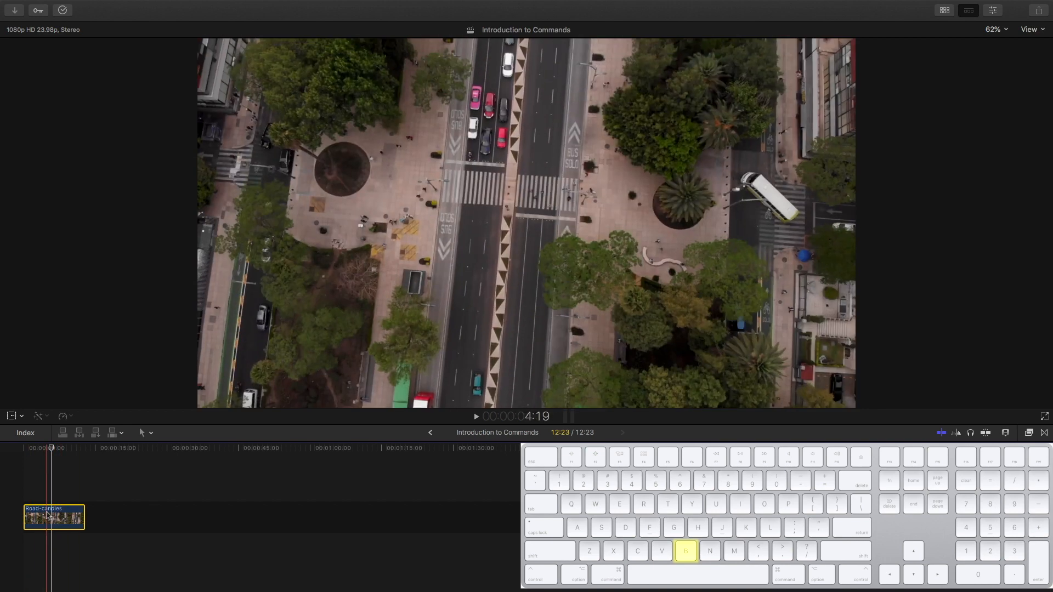
left_click(49, 543)
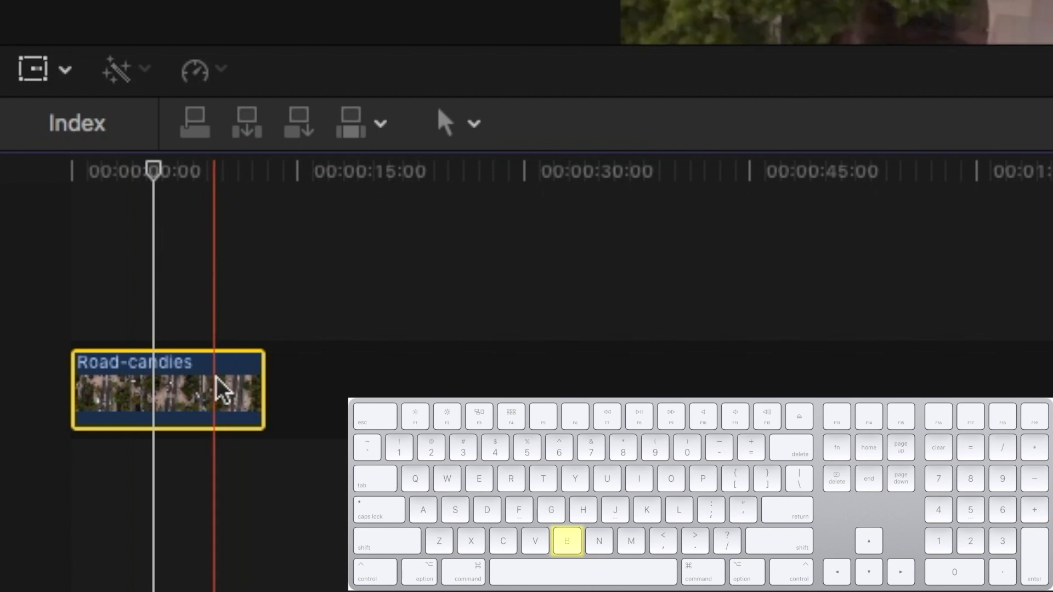
left_click(71, 516)
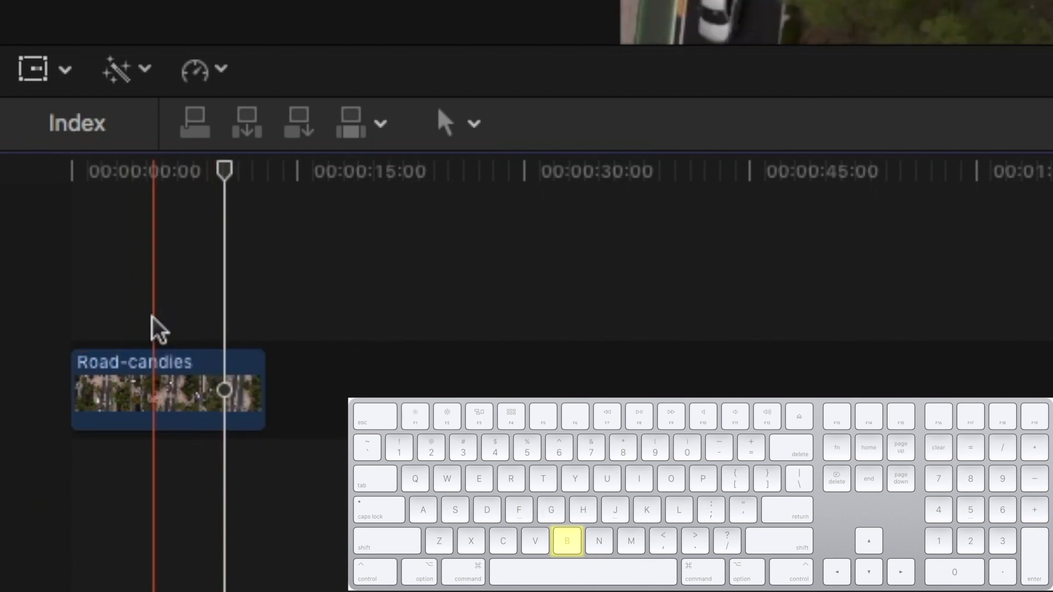
left_click(152, 373)
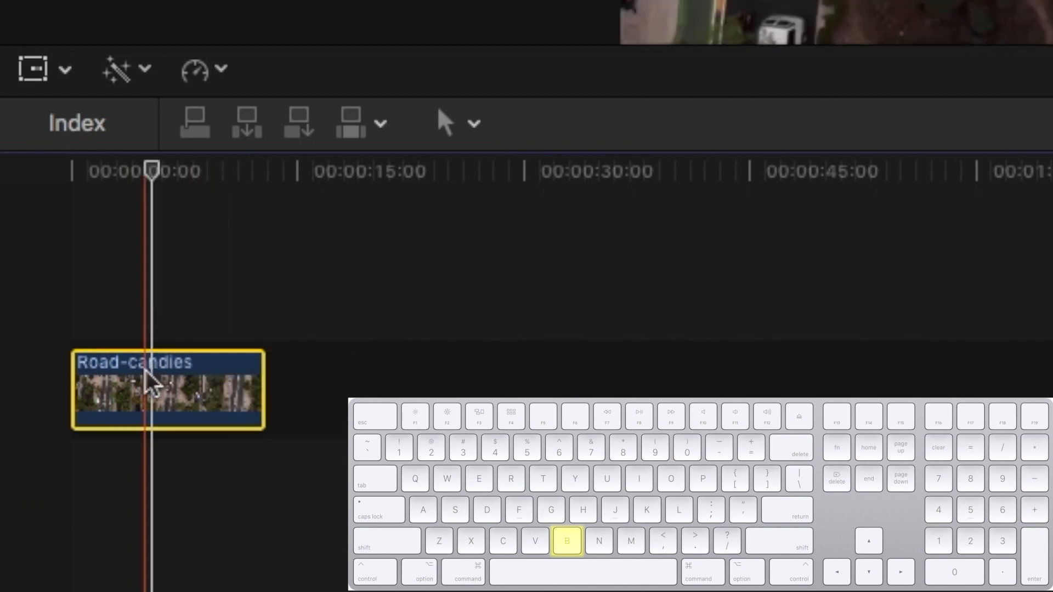
left_click(152, 378)
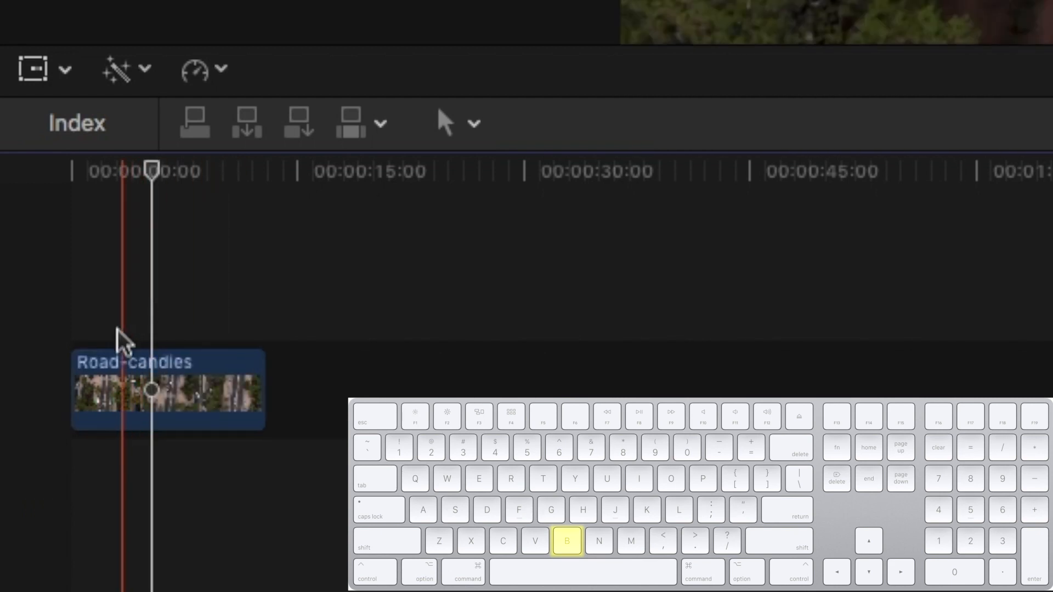
left_click(112, 312)
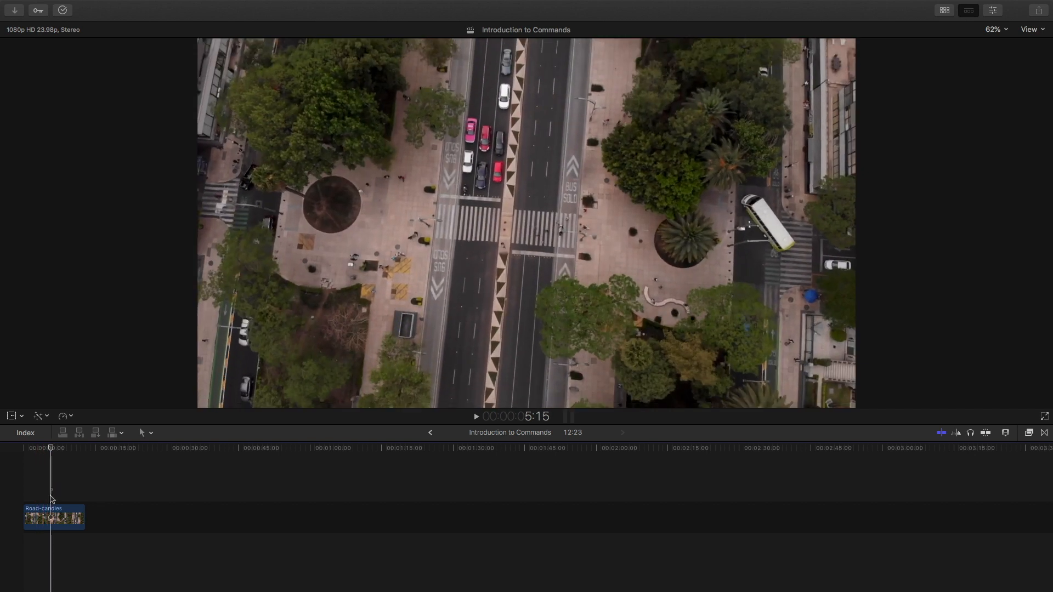
- Split the Road-candies clip again, then undo the split and the earlier cut
left_click(153, 363)
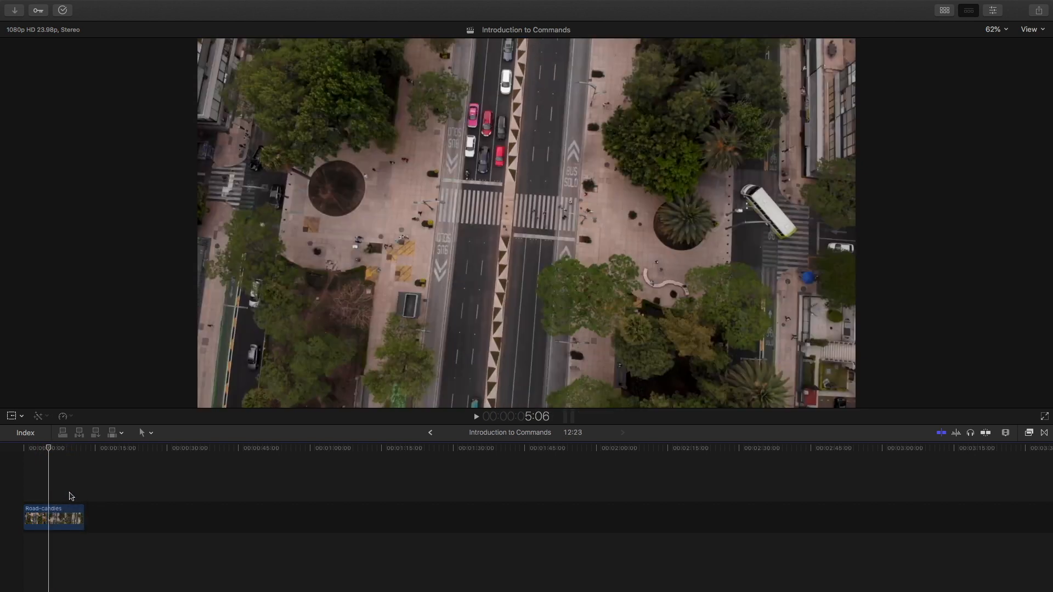
left_click(61, 497)
left_click(63, 514)
key("super+b")
key("super+z")
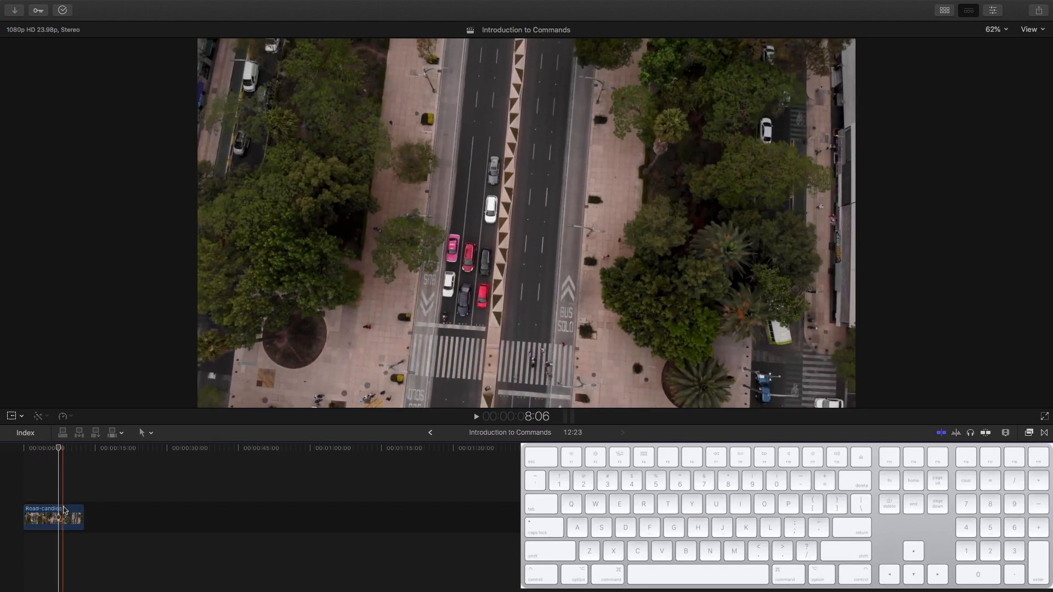
left_click(53, 491)
key("super+z")
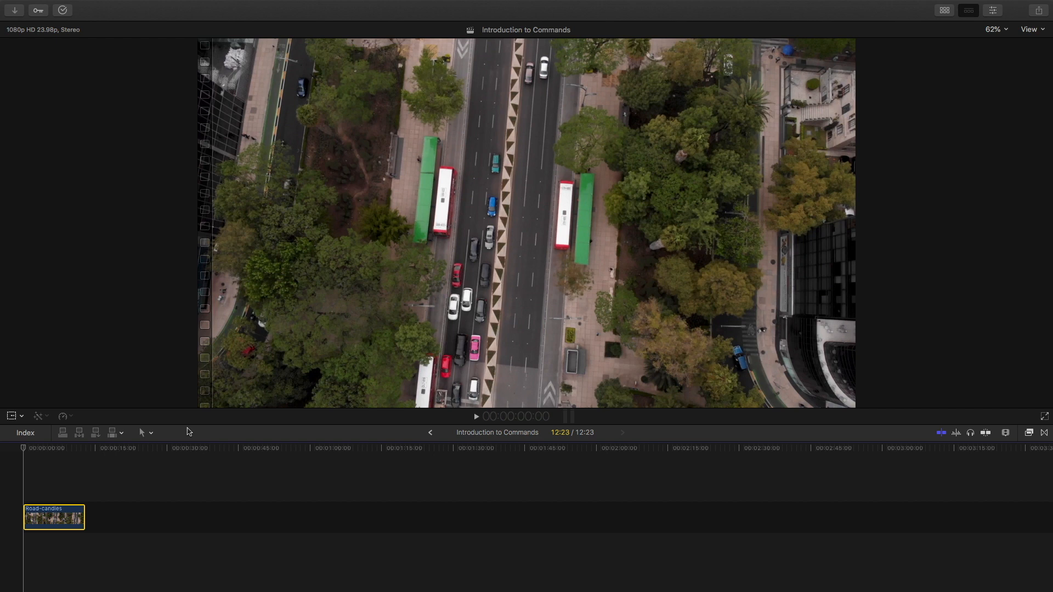
- Turn snapping on and extend the Snap title's end to the Road-candies clip's end
key("n")
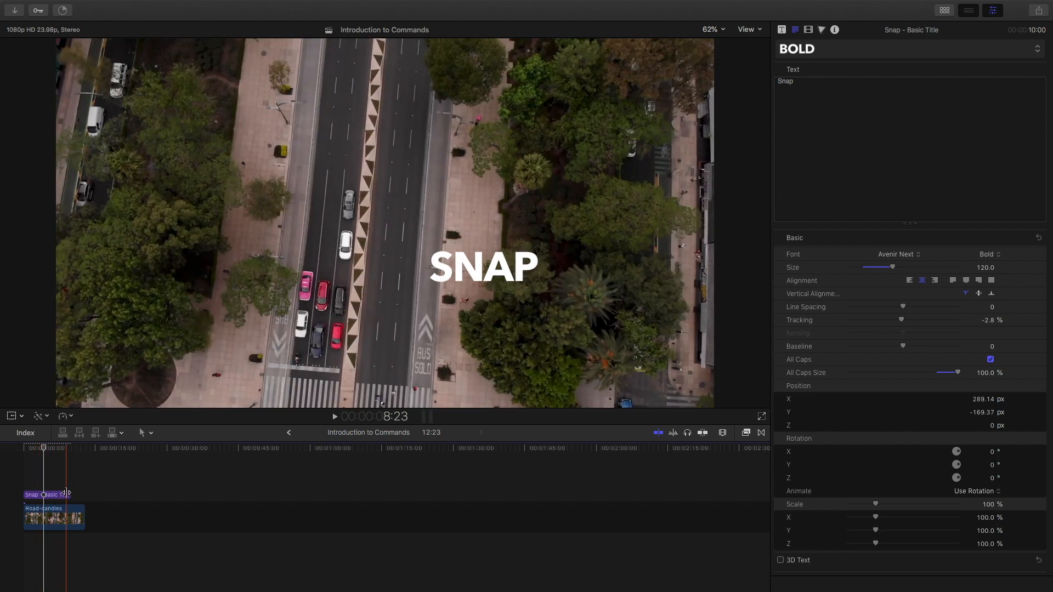
left_click_drag(70, 495, 78, 494)
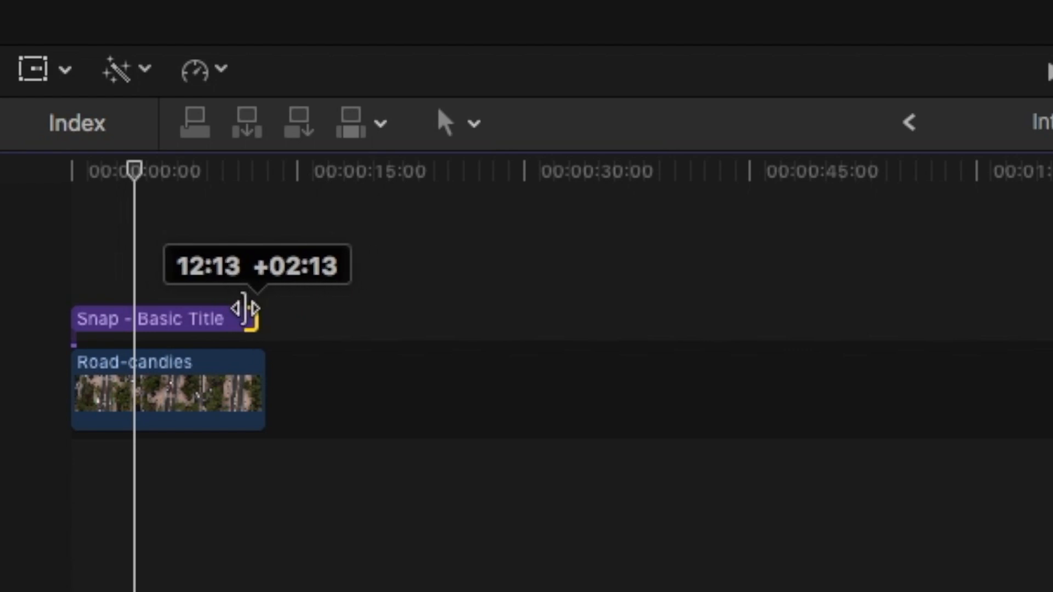
left_click_drag(245, 309, 247, 311)
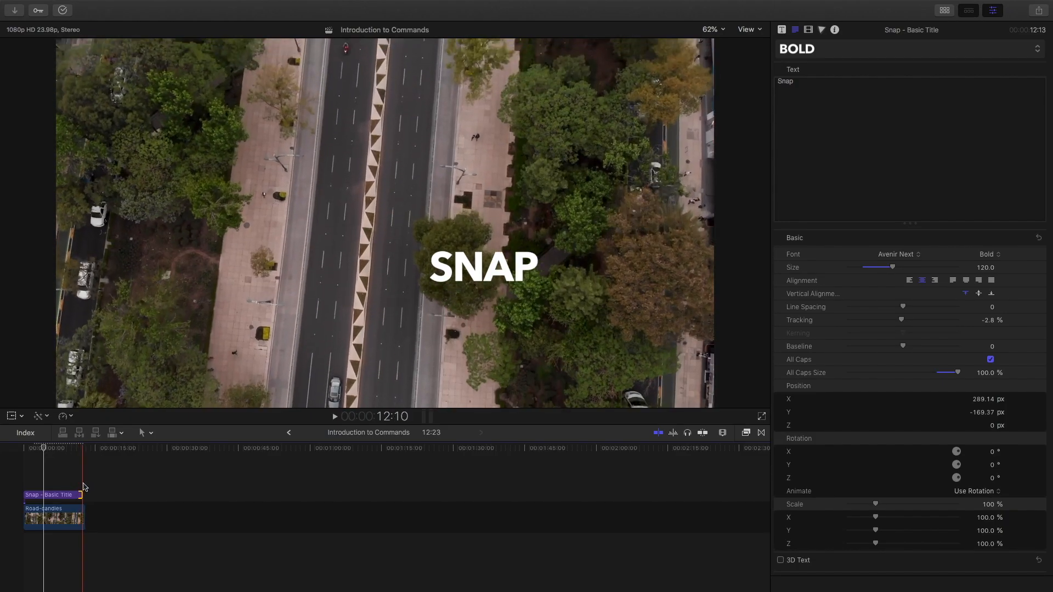
left_click(71, 483)
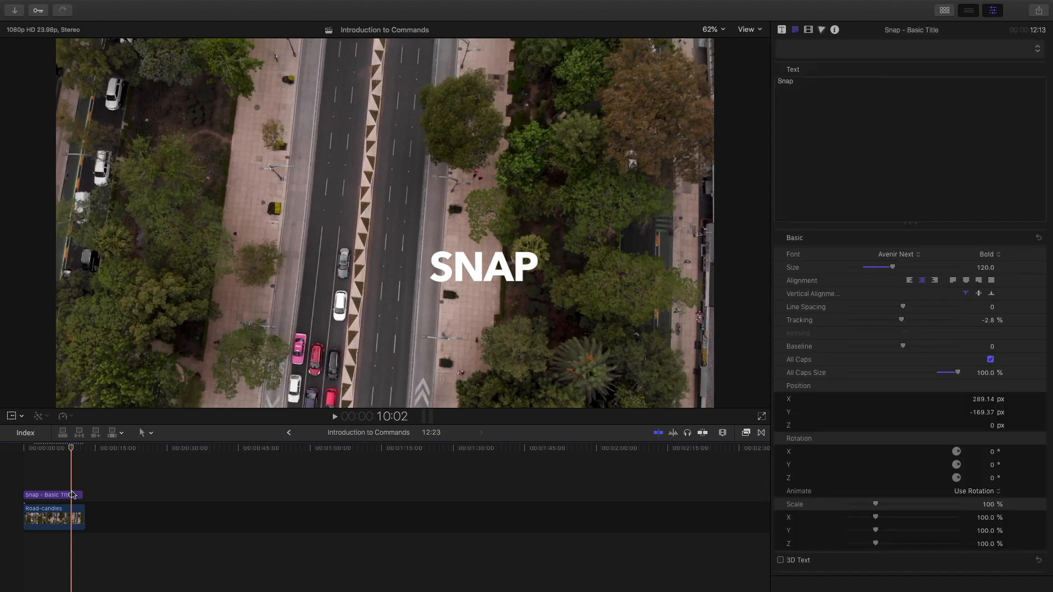
key("n")
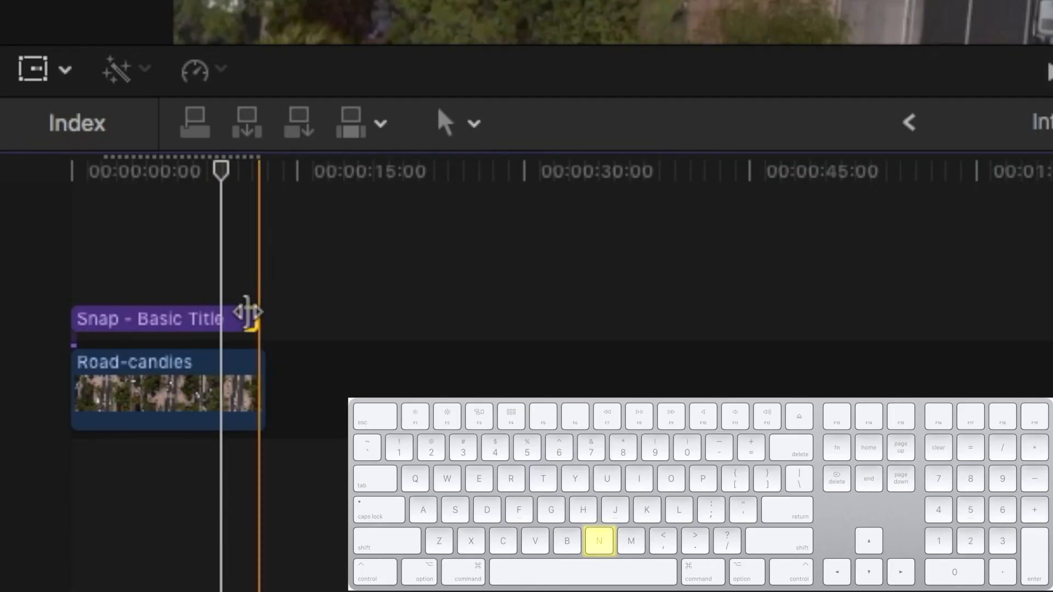
mouse_move(247, 313)
left_mouse_down()
mouse_move(153, 311)
mouse_move(266, 316)
left_mouse_up()
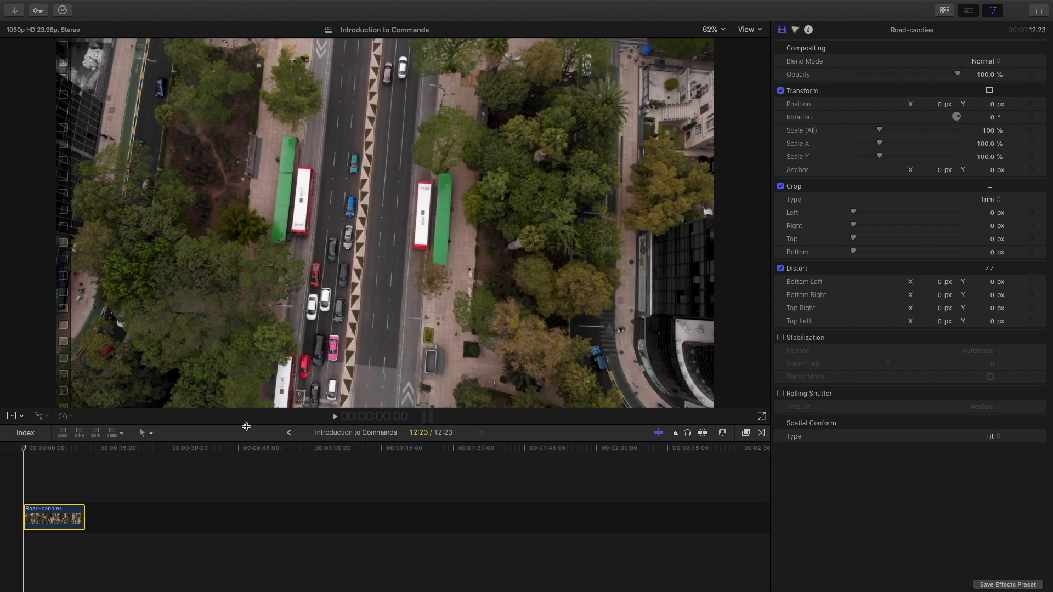
key("v")
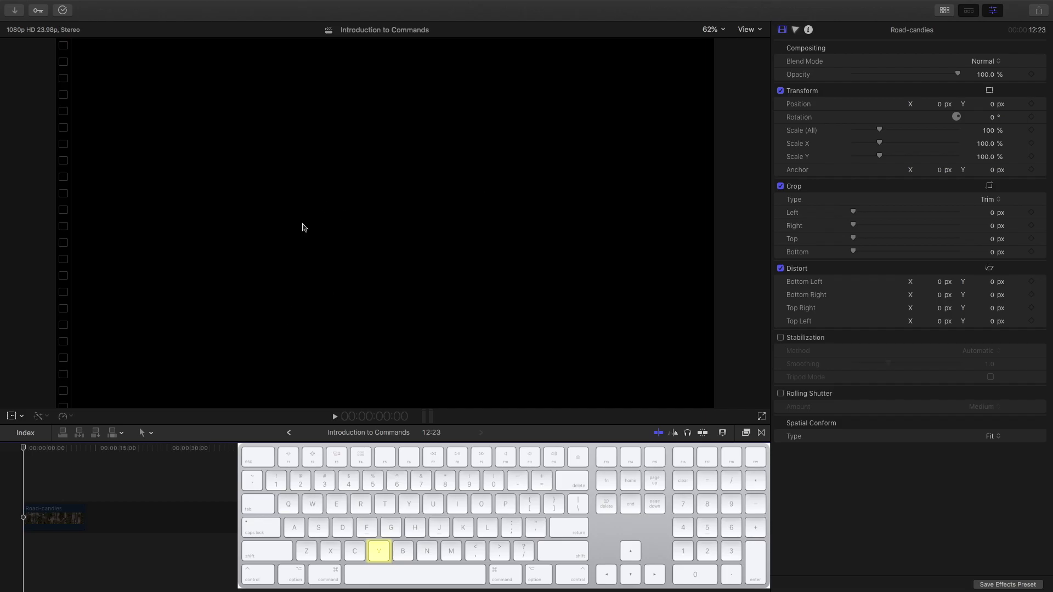
left_click(52, 505)
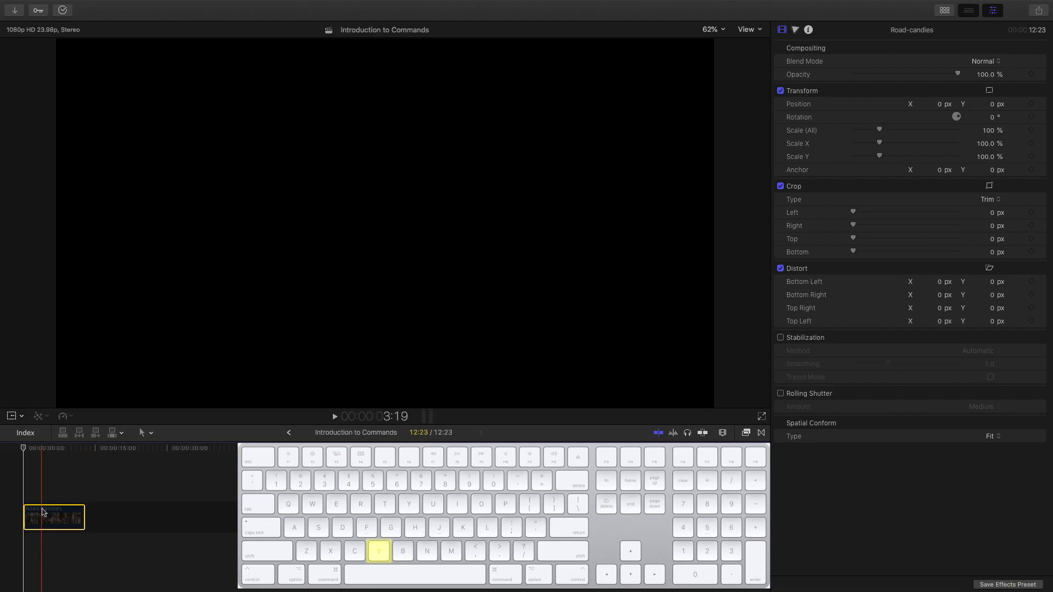
key("v")
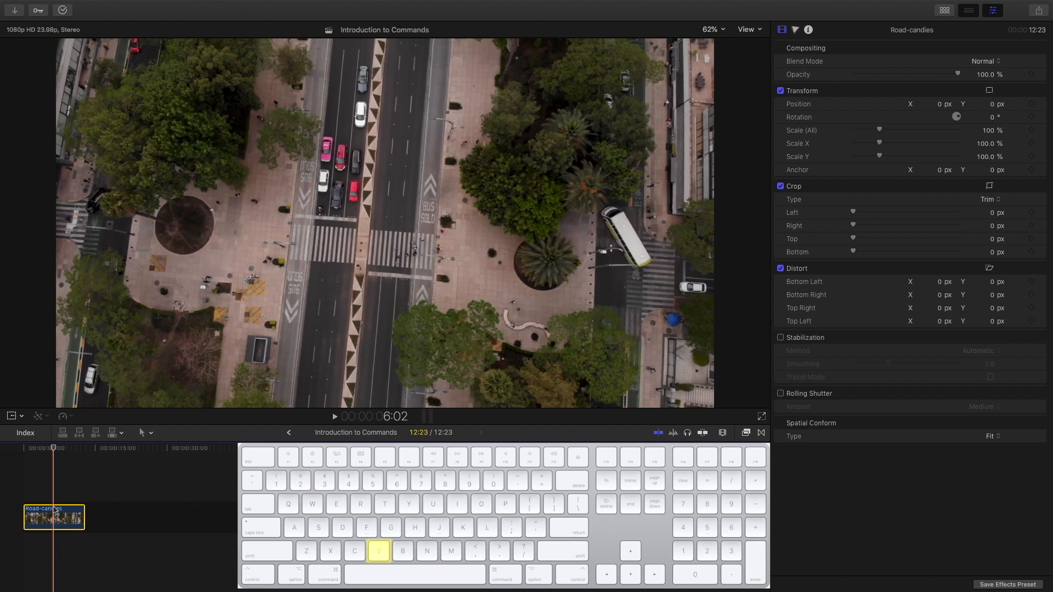
key("v")
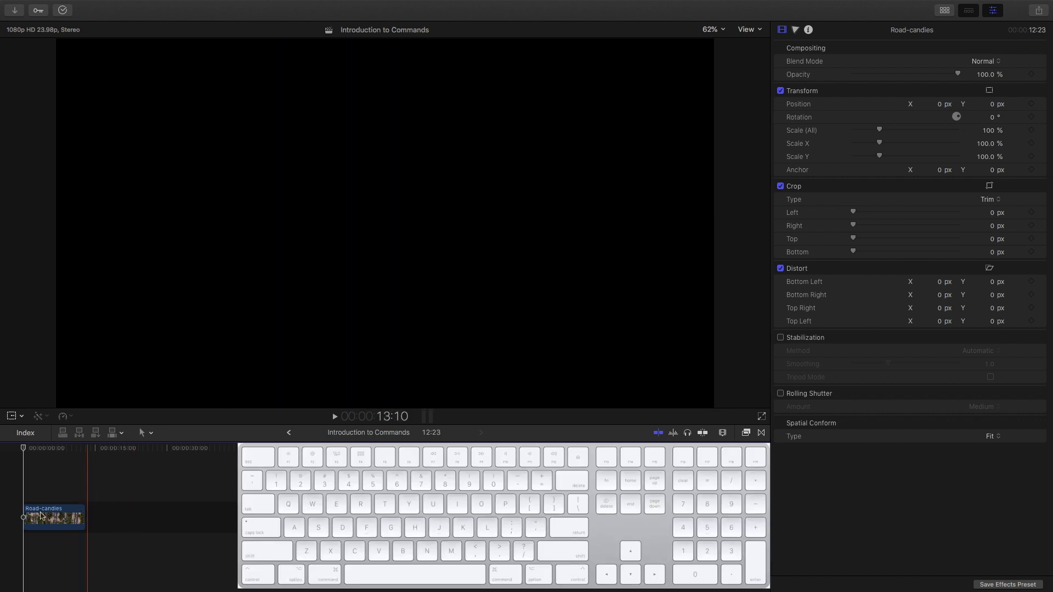
- Copy the Road-candies clip and paste a second copy after it, redoing the paste from 6:02
left_click(39, 517)
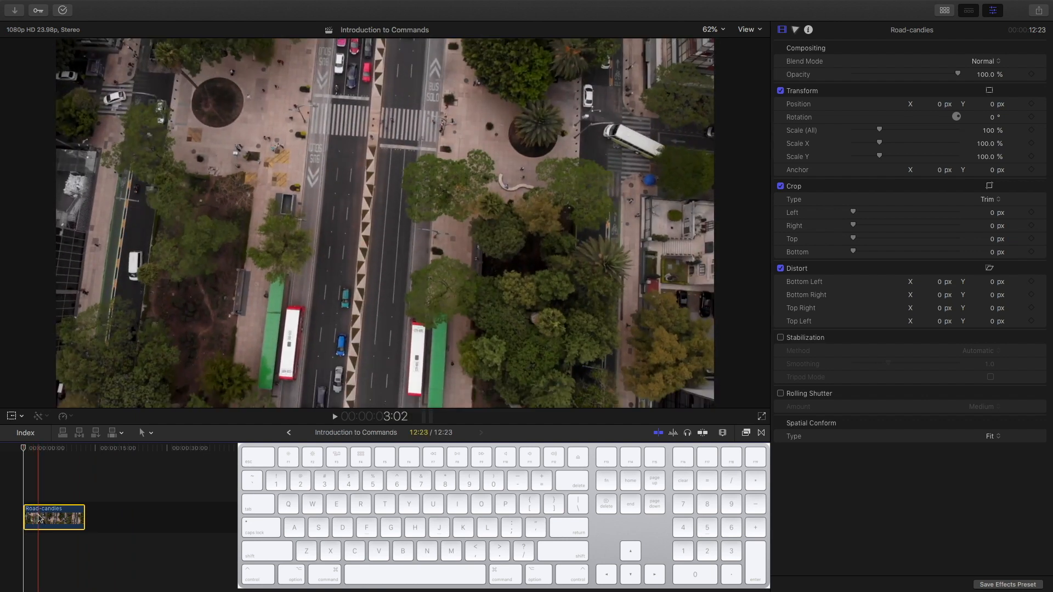
key("super+c")
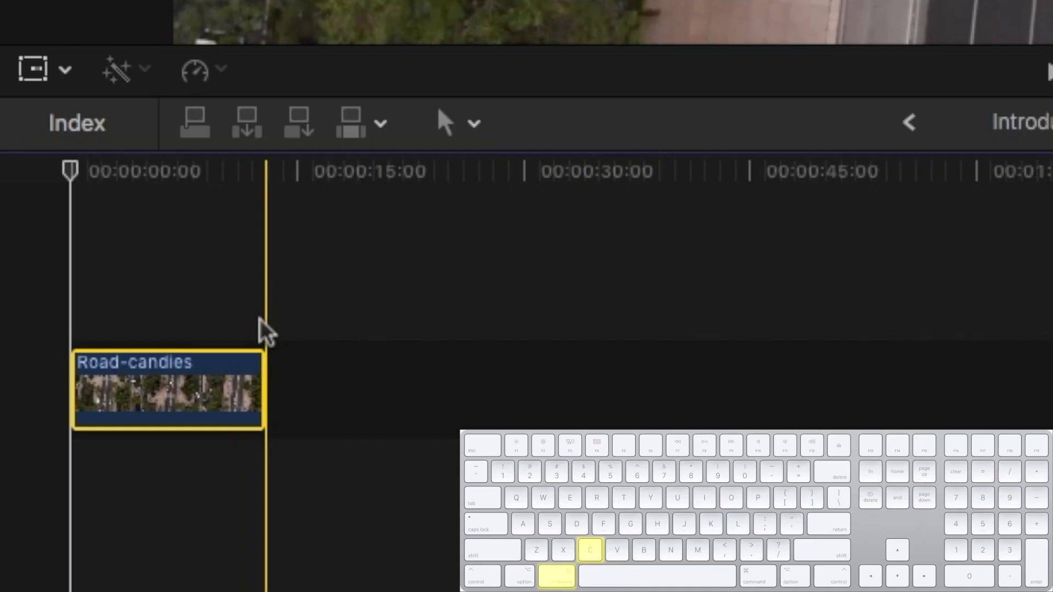
key("super+v")
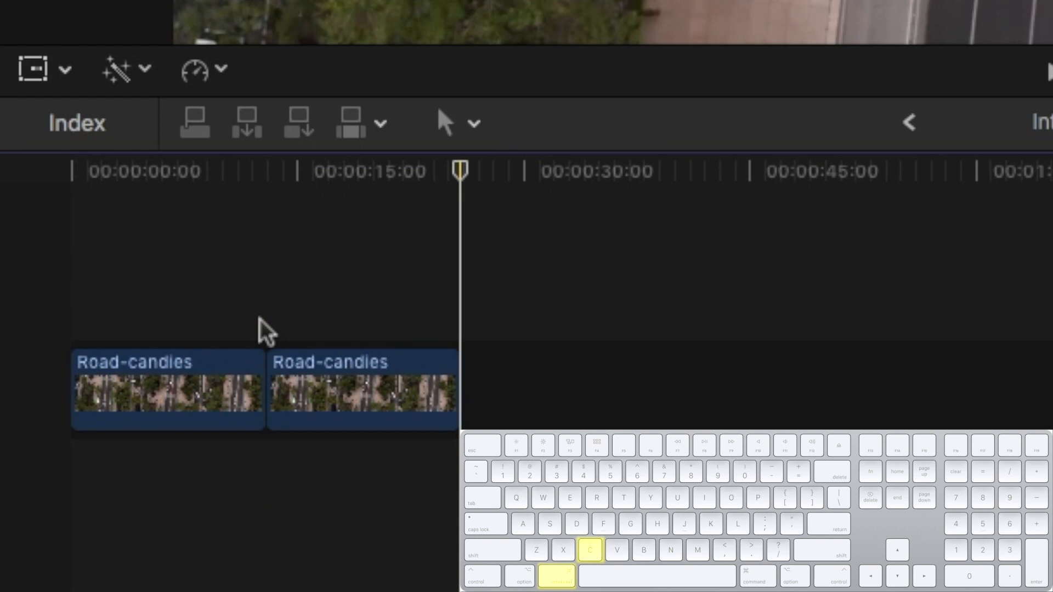
left_click(363, 310)
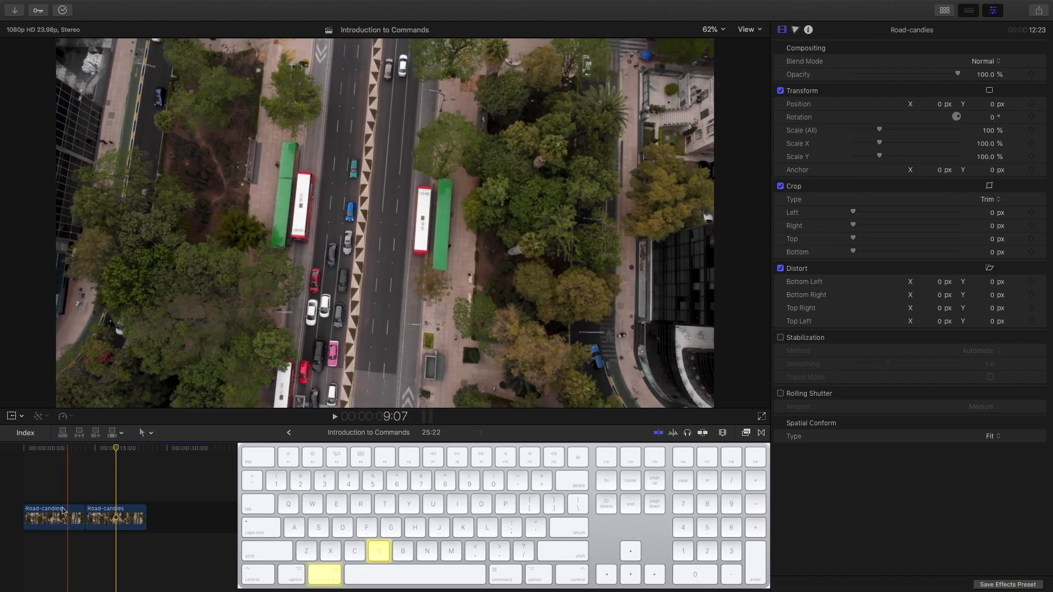
key("super+z")
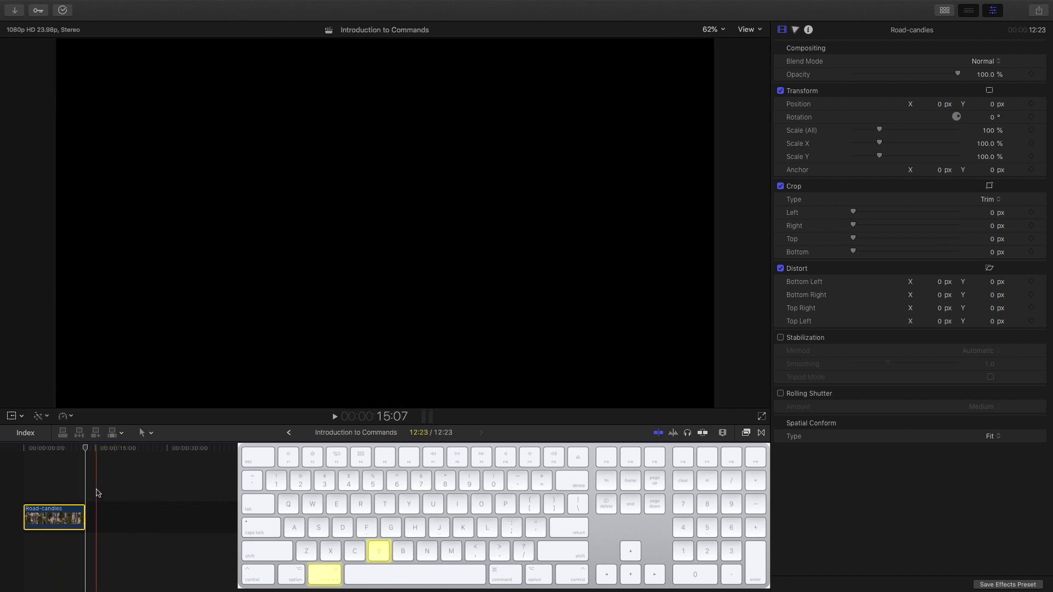
left_click(56, 506)
left_click(53, 505)
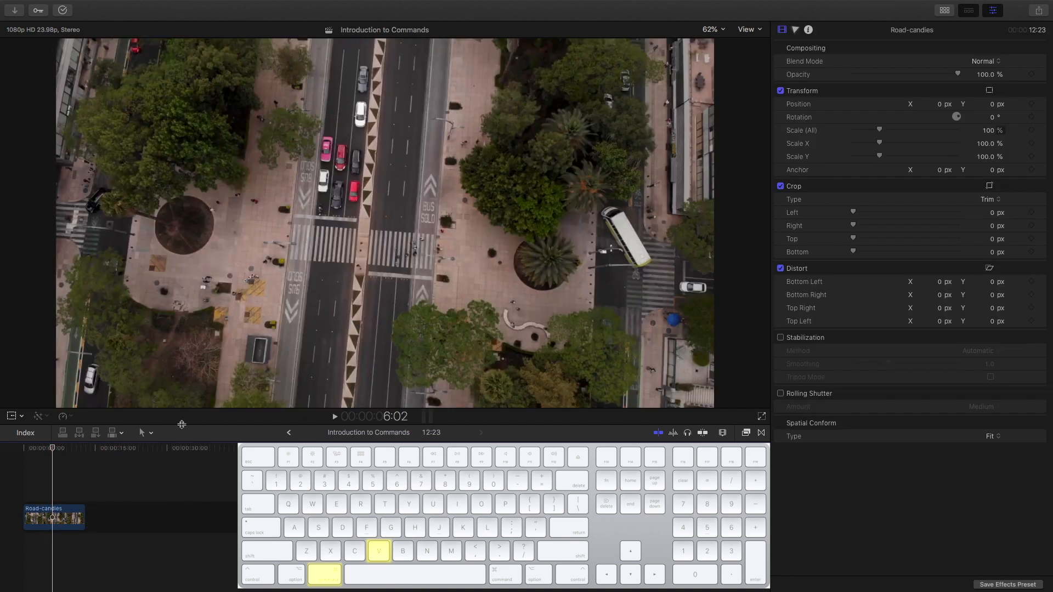
key("super+v")
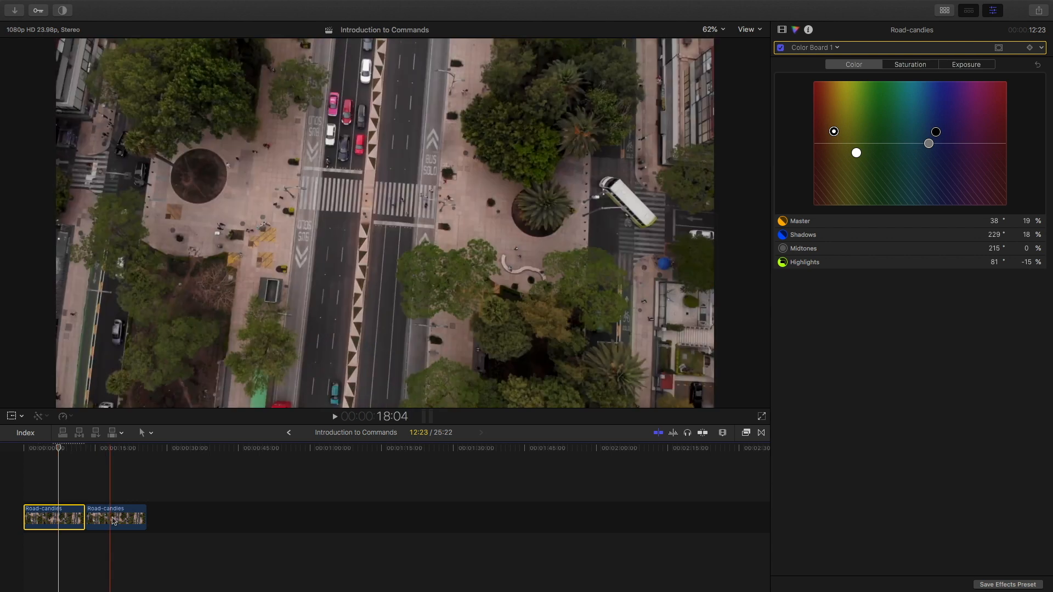
- Copy the Color Board 1–graded first clip and open Paste Attributes for the second Road-candies clip
left_click(115, 514)
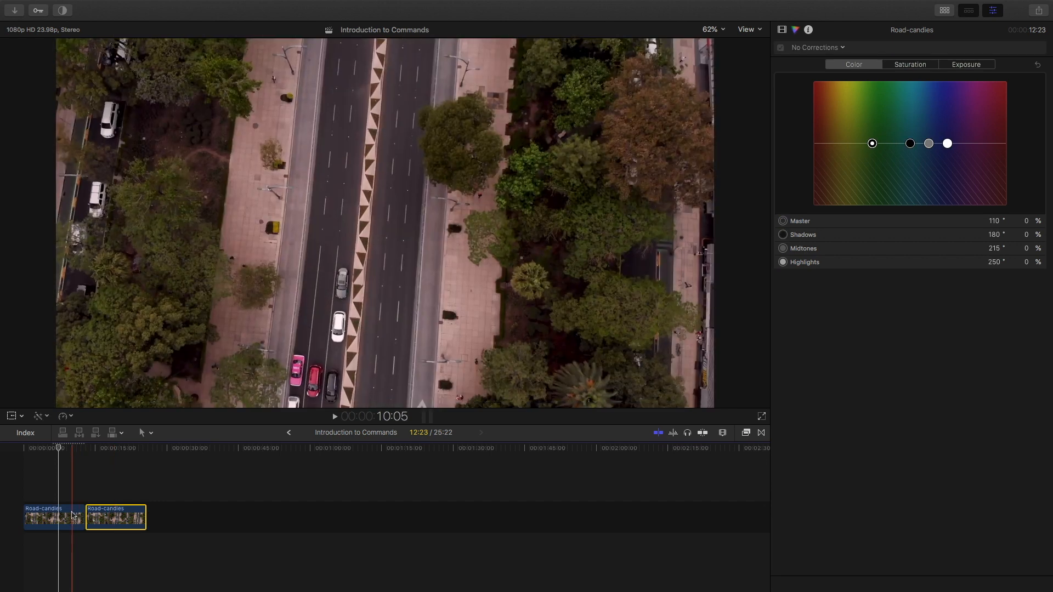
left_click(60, 516)
key("super+alt+v")
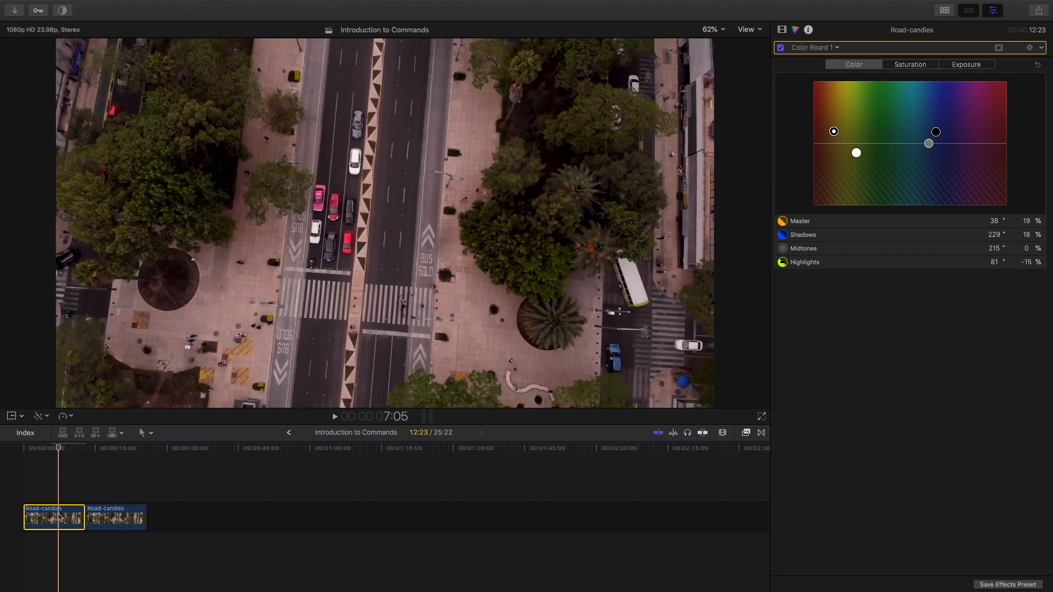
key("super+c")
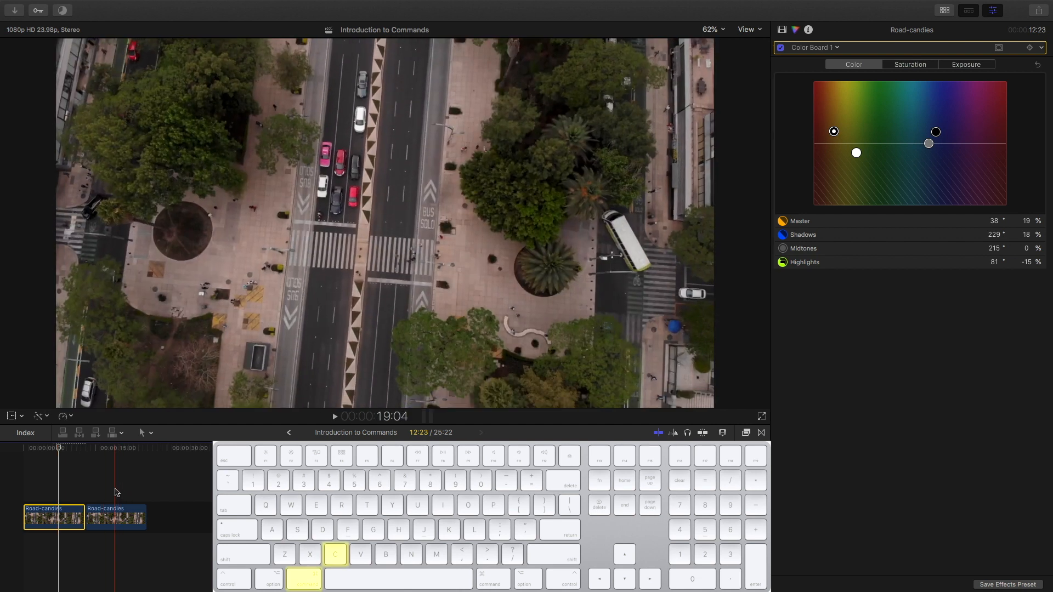
left_click(116, 514)
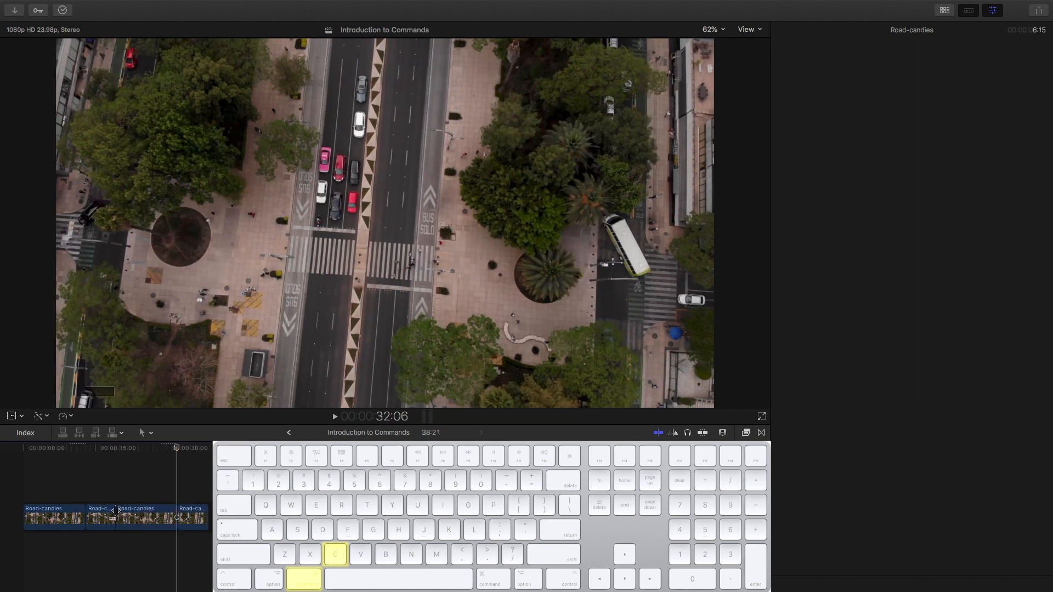
left_click(116, 514)
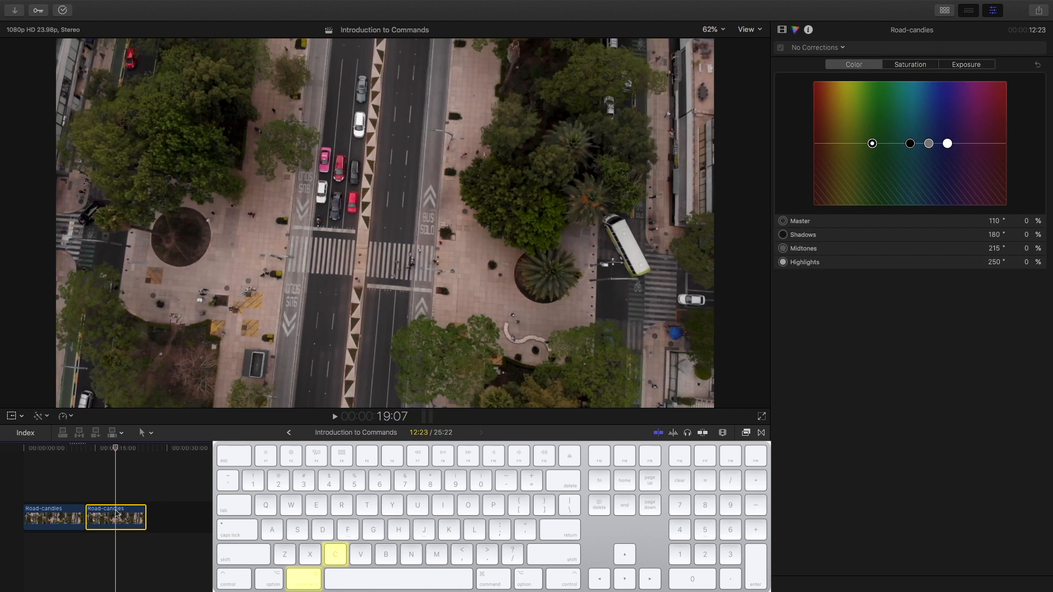
key("super+shift+v")
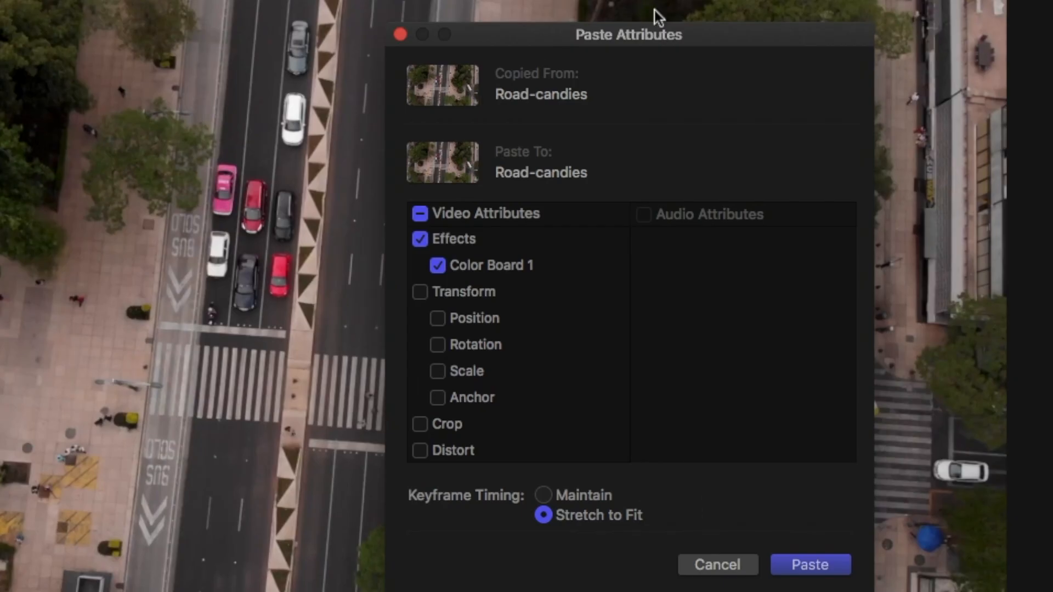
- Paste only the Color Board 1 effect onto the second Road-candies clip
left_click_drag(616, 29, 590, 11)
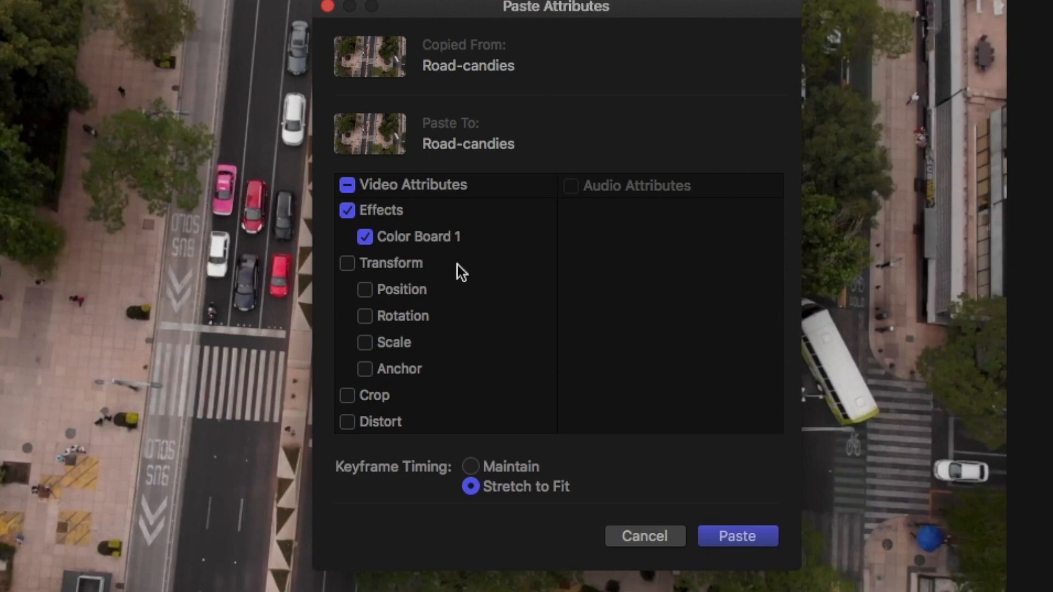
scroll(447, 277, "down", 2)
scroll(442, 277, "up", 5)
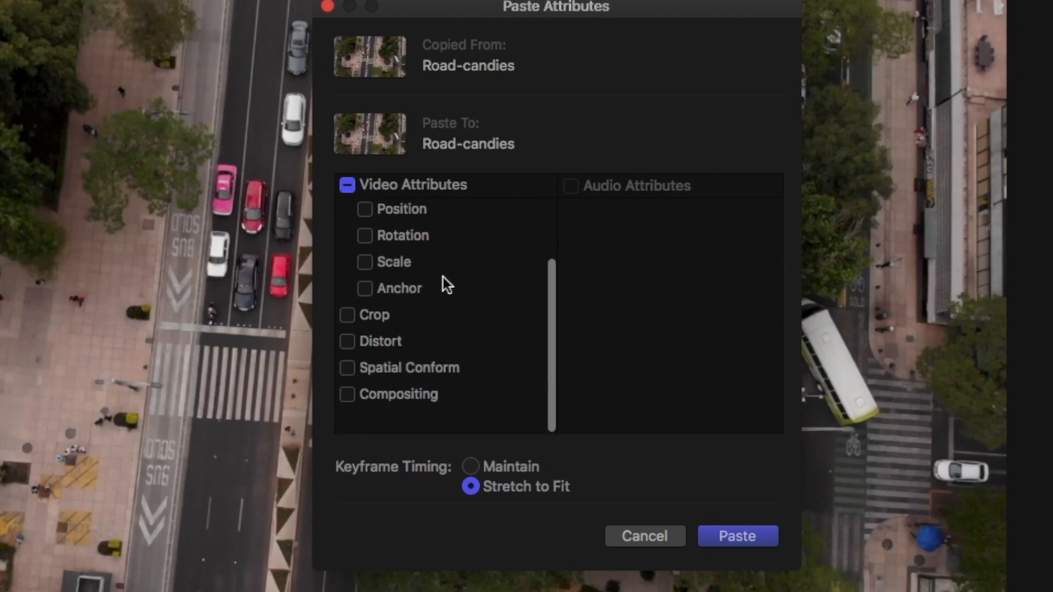
scroll(442, 278, "down", 5)
scroll(374, 334, "up", 4)
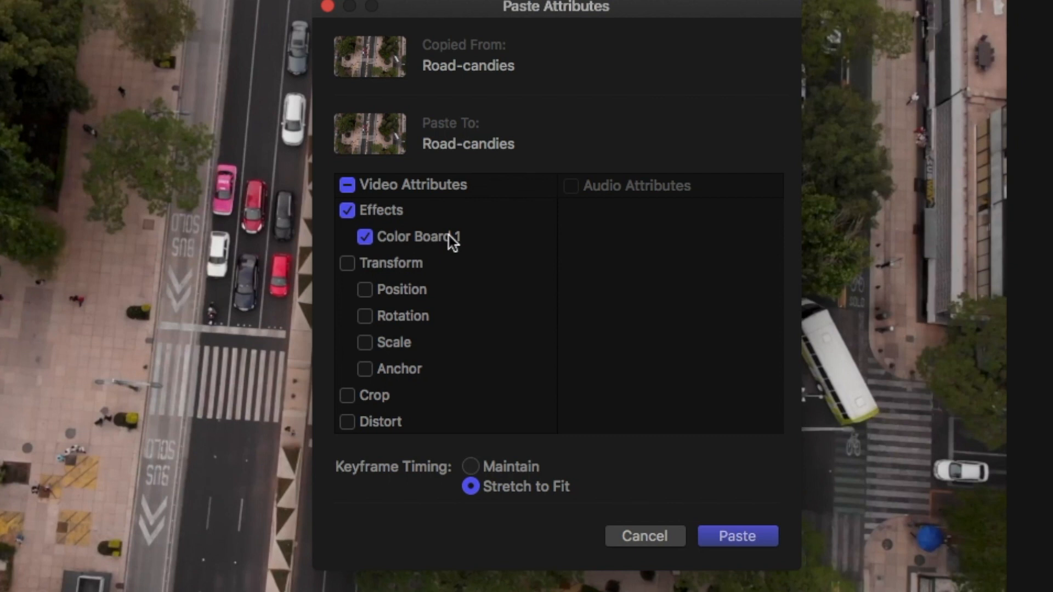
scroll(428, 277, "down", 2)
scroll(427, 278, "up", 3)
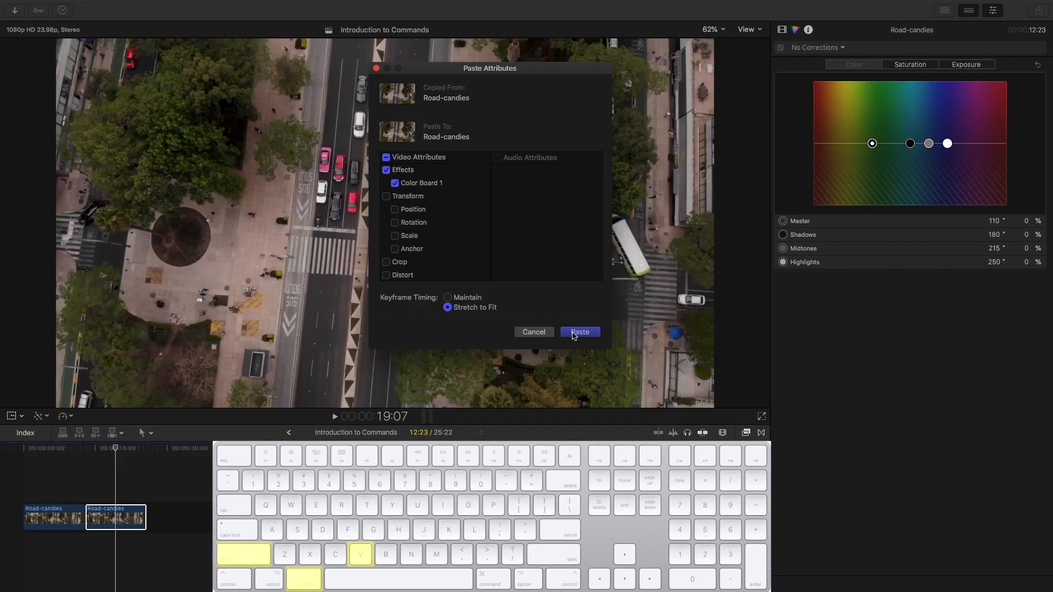
left_click(722, 535)
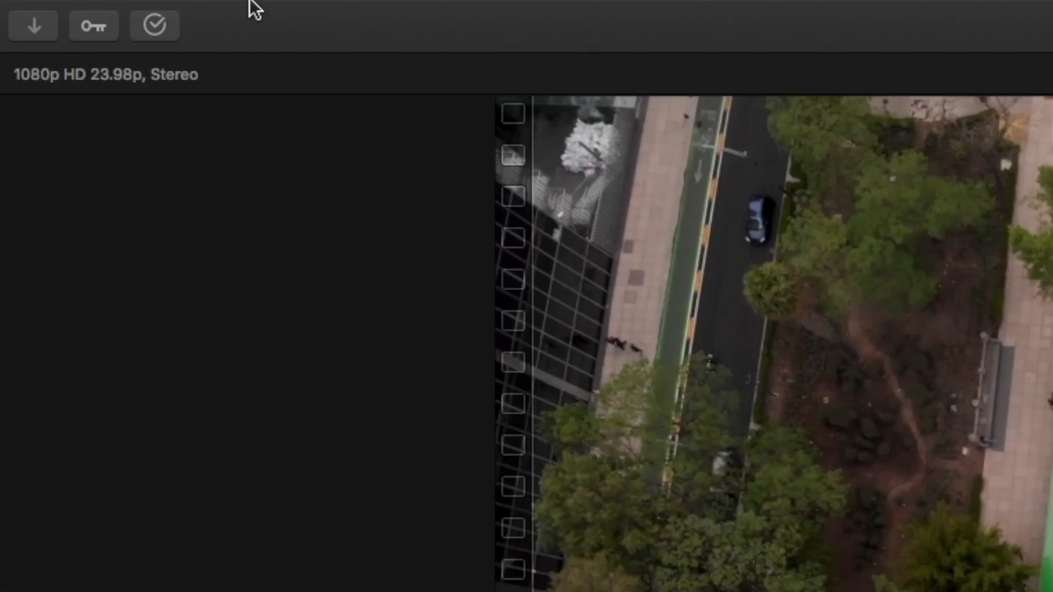
- Open the Command Editor from the Final Cut Pro menu's Commands submenu
mouse_move(102, 1)
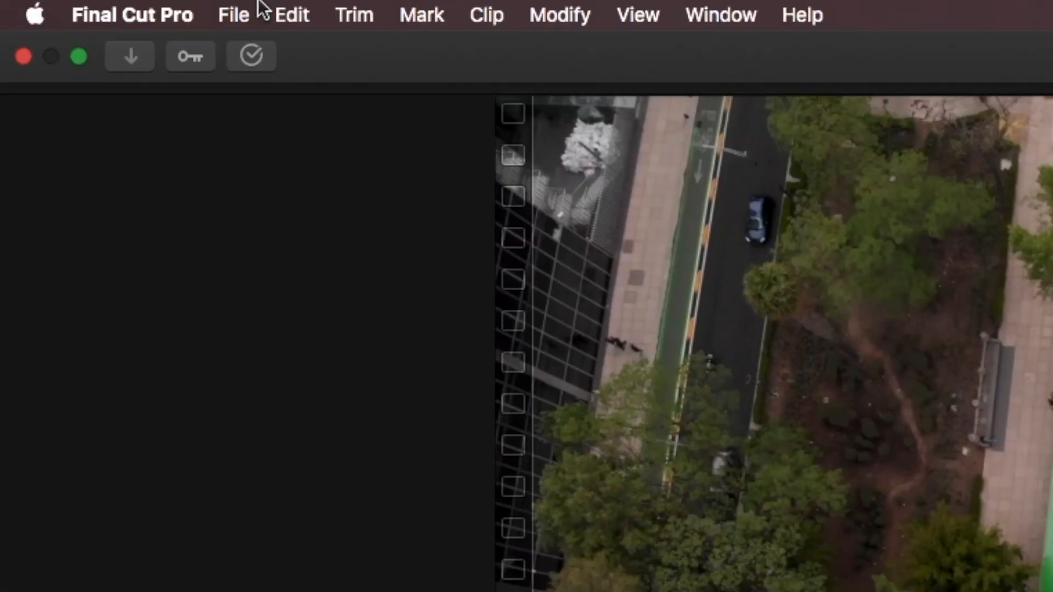
left_click(141, 7)
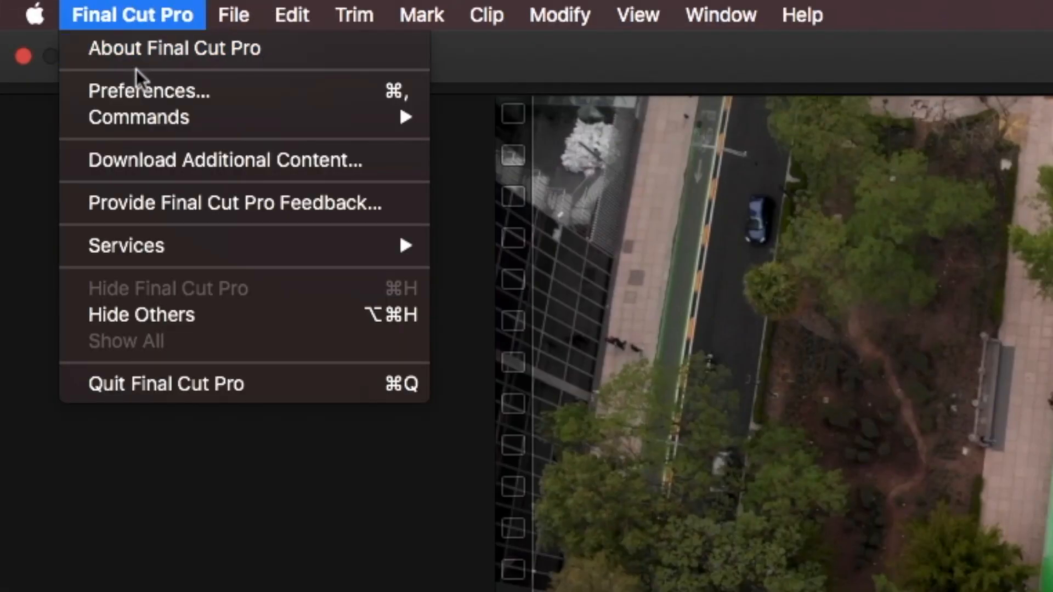
mouse_move(138, 116)
left_click(477, 124)
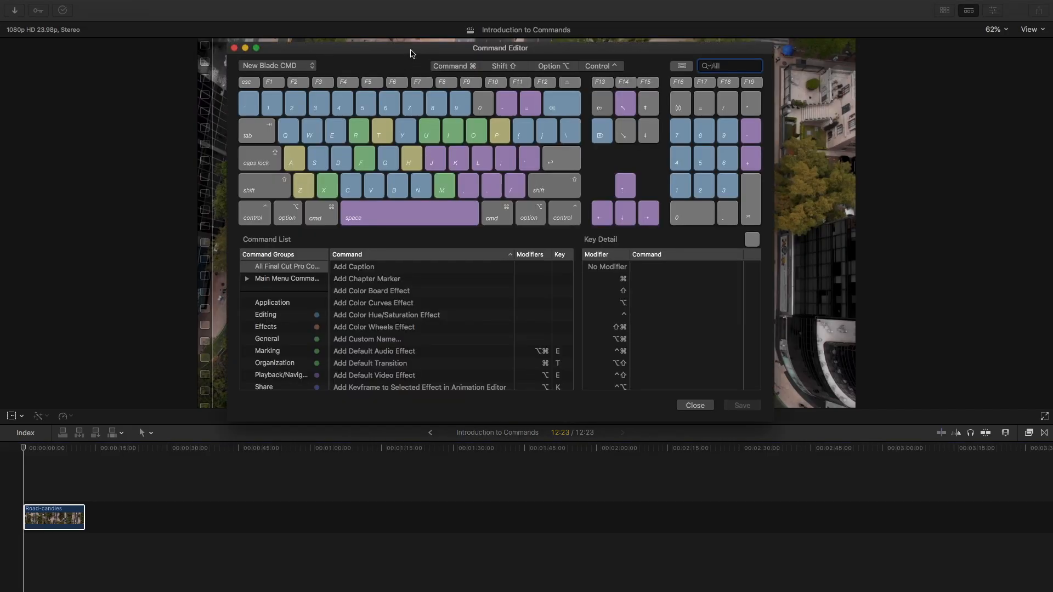
- Filter the Command Editor by 'blade' and view the details of the Blade commands
left_click_drag(412, 53, 410, 66)
scroll(416, 334, "down", 10)
scroll(416, 334, "down", 10)
scroll(417, 329, "up", 20)
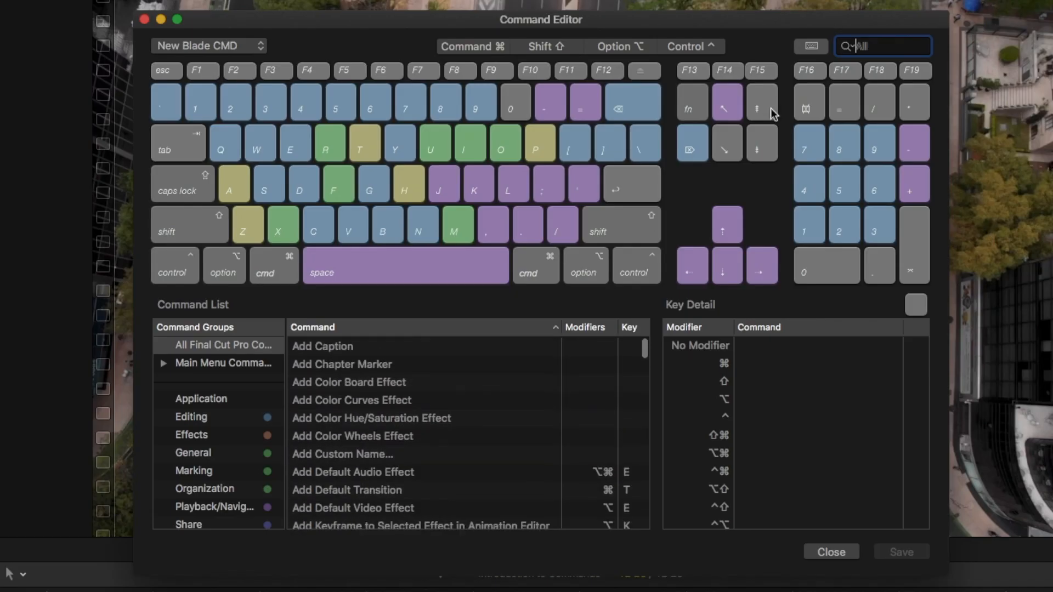
type("blade")
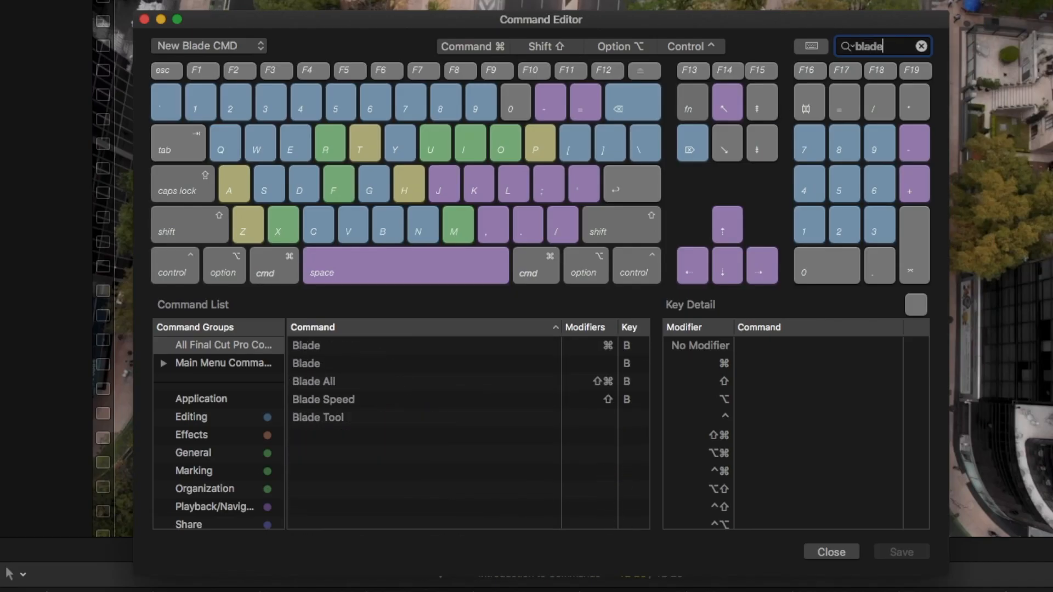
left_click(329, 363)
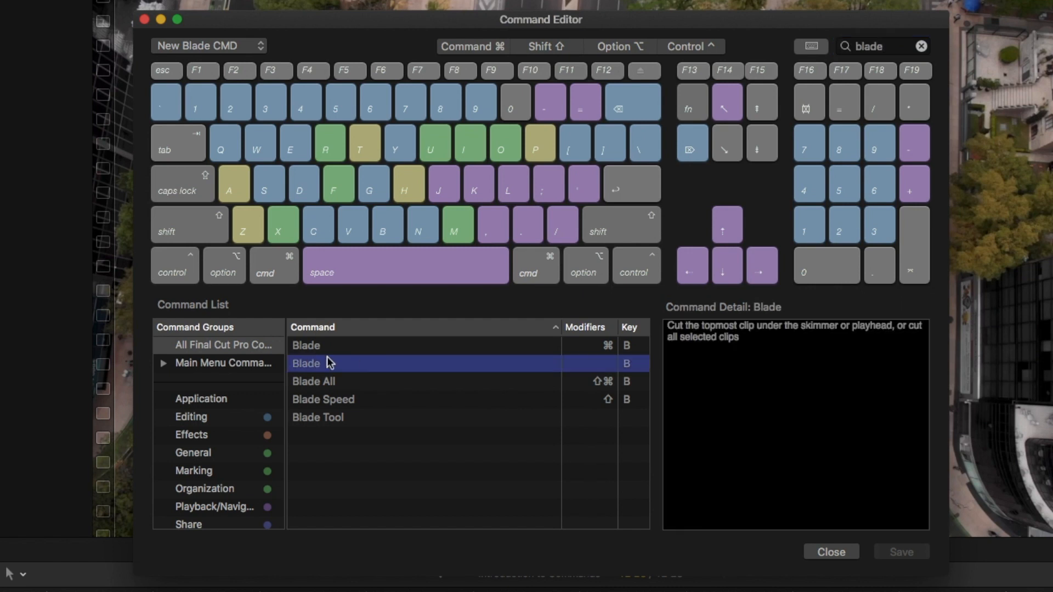
left_click(411, 357)
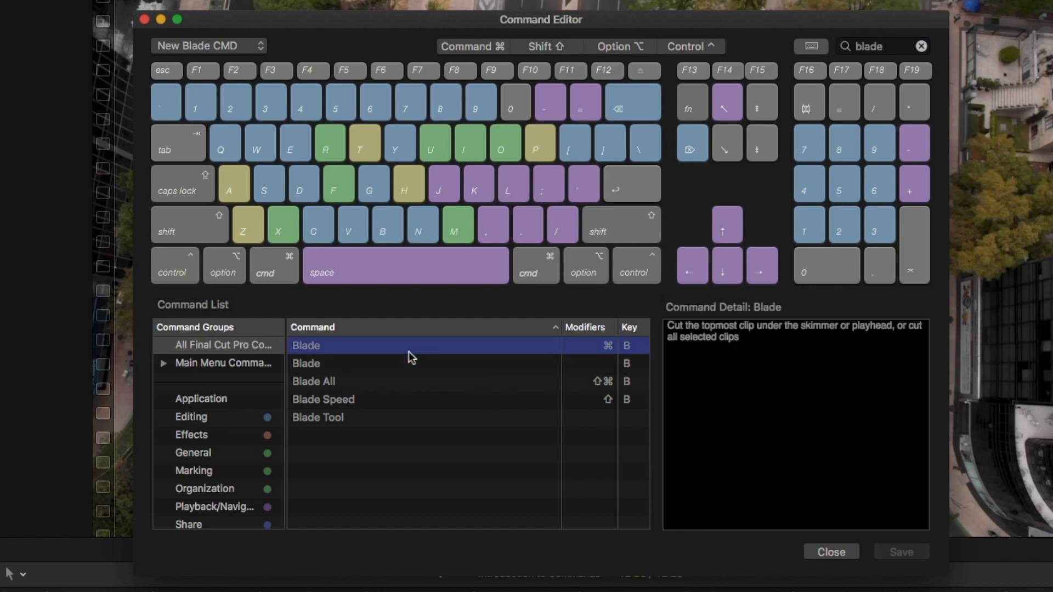